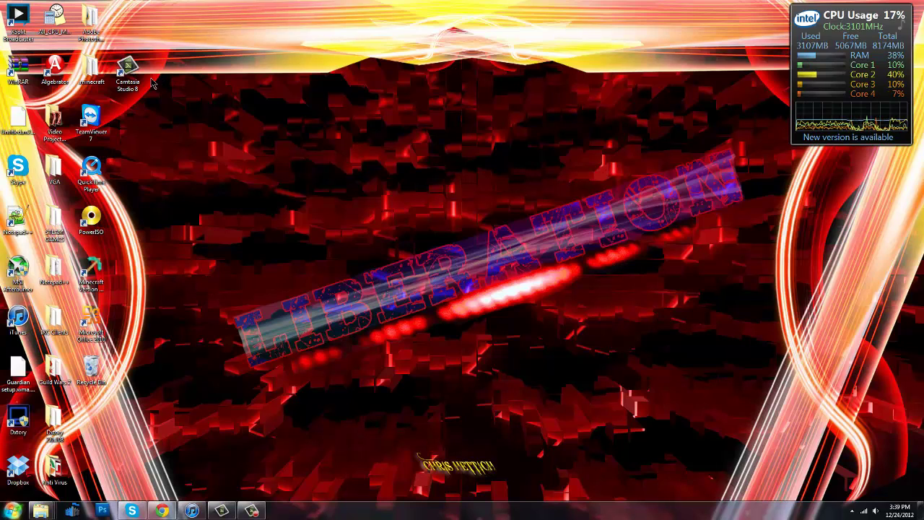
Switch to Chrome and look over the CrushandRun Productions page on Facebook with its green theme applied.
{"action": "left_click_drag", "start_coordinate": [128, 71], "coordinate": [129, 23]}
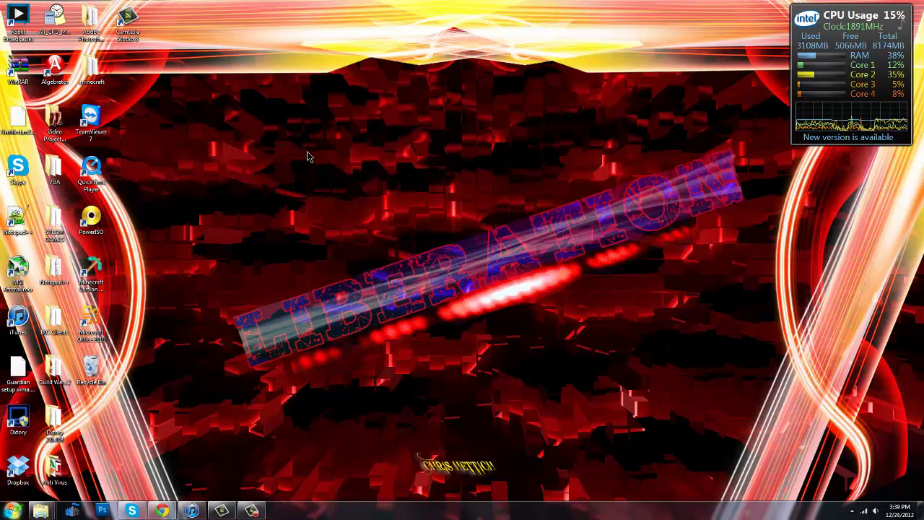
{"action": "left_click", "coordinate": [163, 510]}
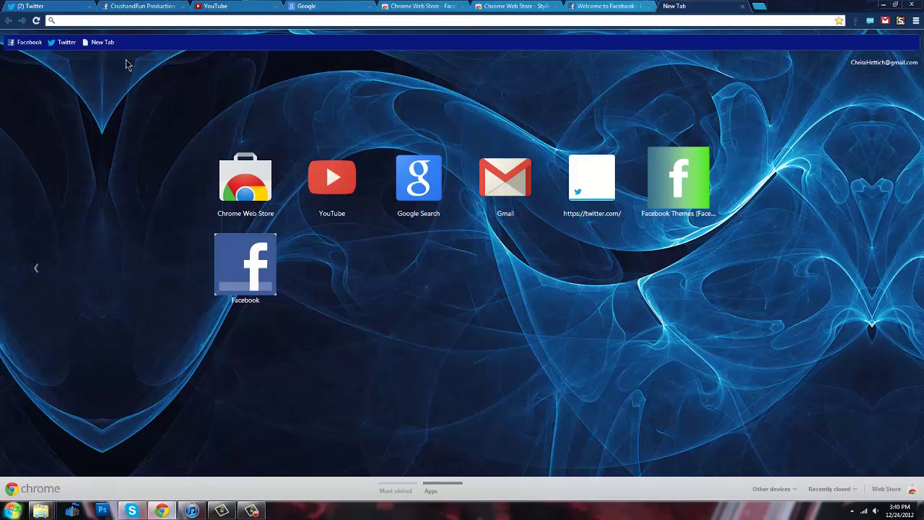
{"action": "left_click", "coordinate": [148, 6]}
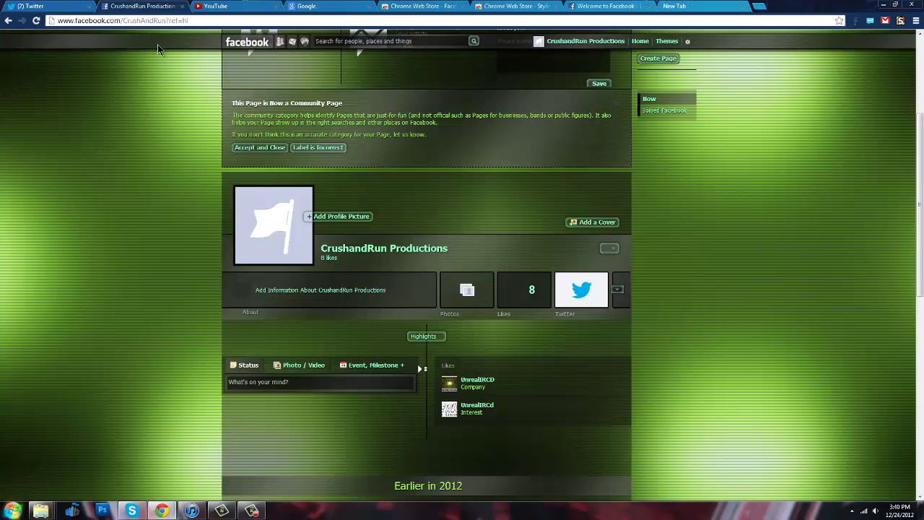
{"action": "scroll", "coordinate": [195, 140], "scroll_direction": "up", "scroll_amount": 3}
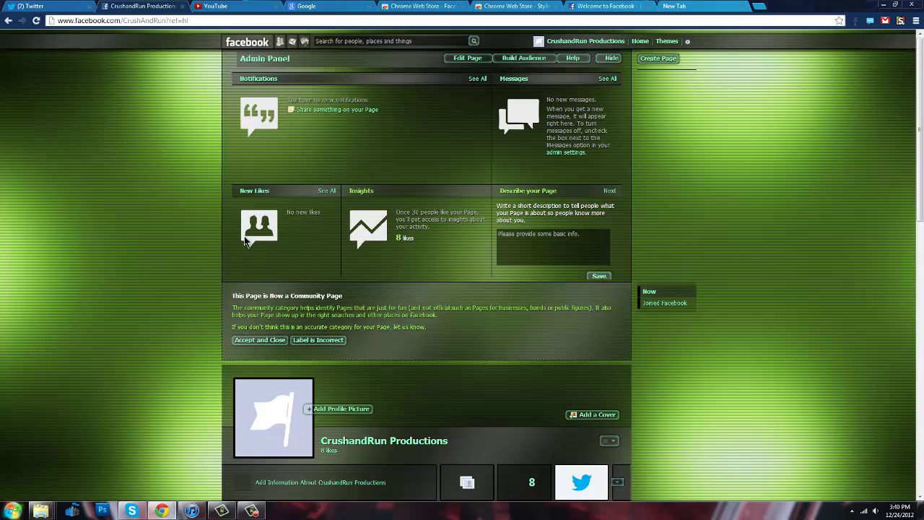
{"action": "scroll", "coordinate": [758, 224], "scroll_direction": "down", "scroll_amount": 2}
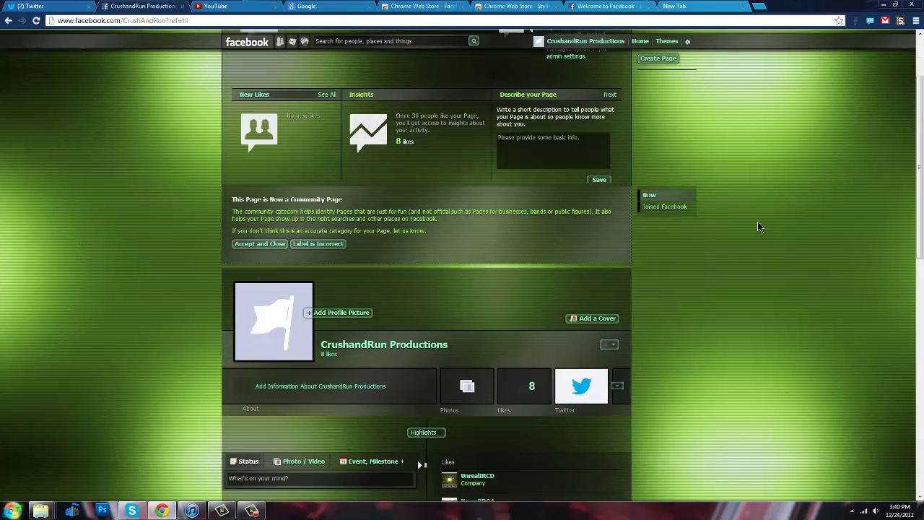
{"action": "scroll", "coordinate": [758, 226], "scroll_direction": "up", "scroll_amount": 2}
{"action": "scroll", "coordinate": [758, 226], "scroll_direction": "down", "scroll_amount": 5}
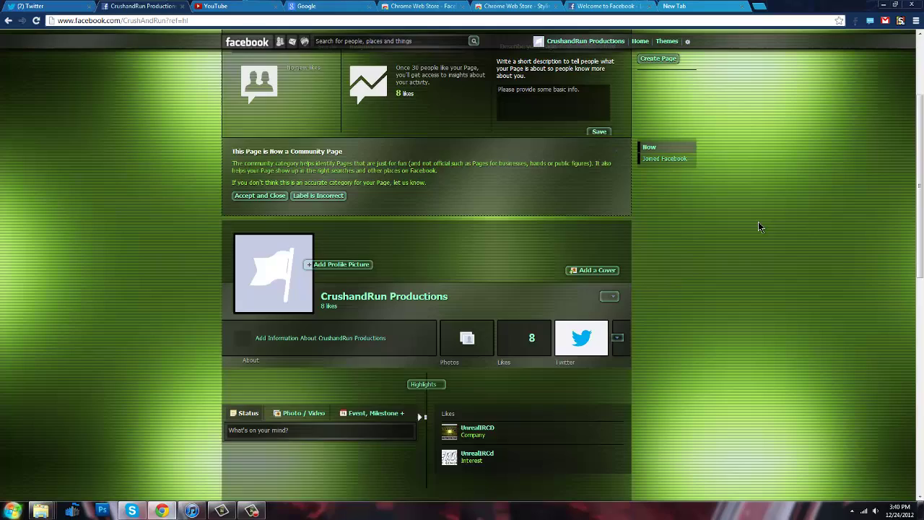
{"action": "scroll", "coordinate": [758, 226], "scroll_direction": "up", "scroll_amount": 5}
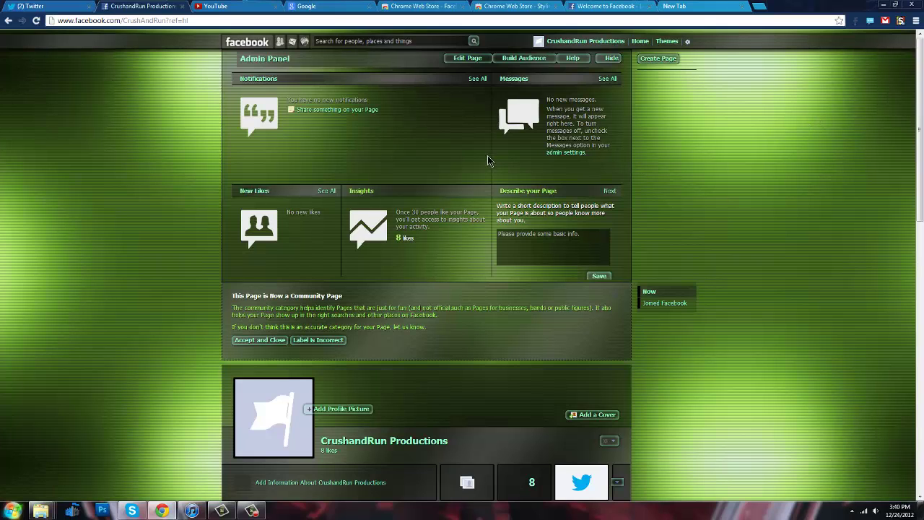
Open the Facebook Themes app from the CrushandRun Productions page, browse its Explore gallery, and return to the installed themes.
{"action": "left_click", "coordinate": [690, 8]}
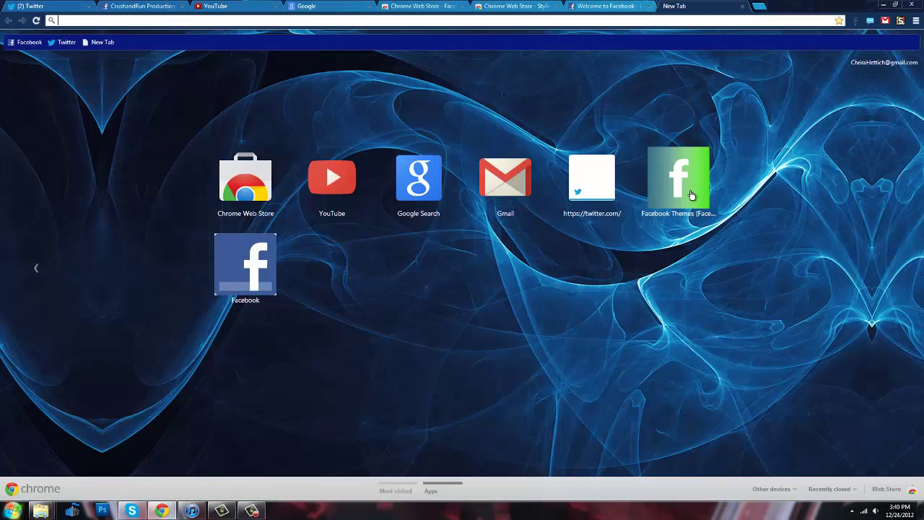
{"action": "left_click", "coordinate": [154, 11]}
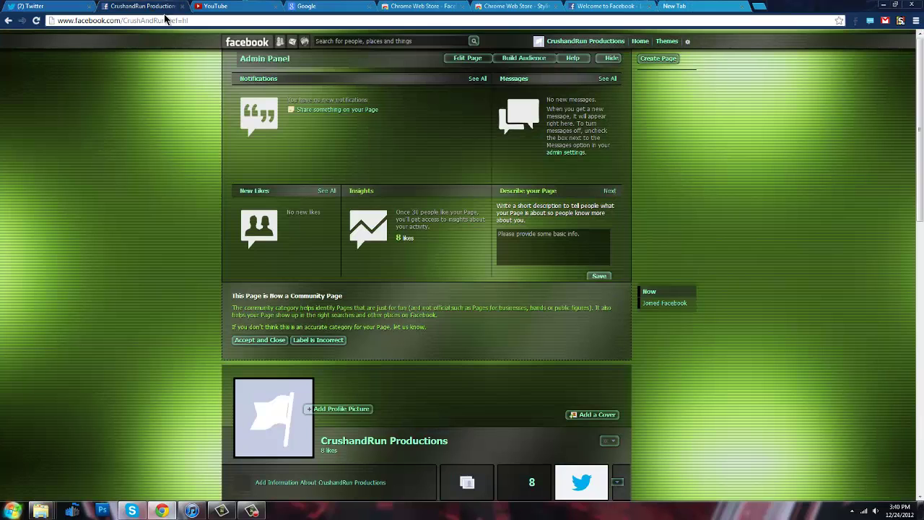
{"action": "left_click", "coordinate": [666, 45]}
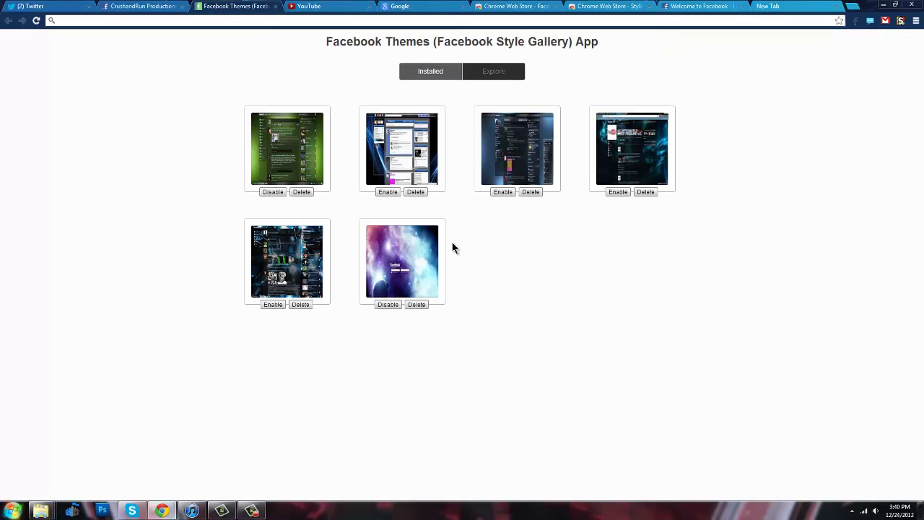
{"action": "left_click", "coordinate": [491, 73]}
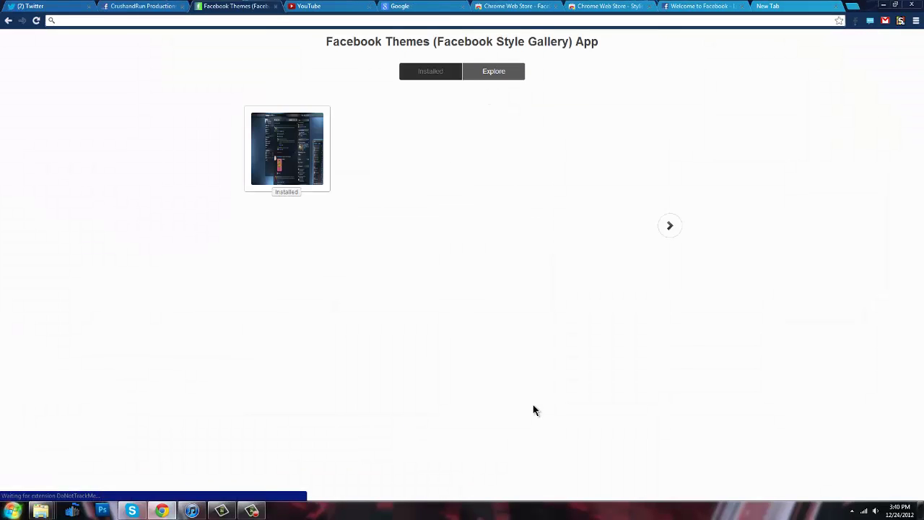
{"action": "left_click", "coordinate": [671, 452]}
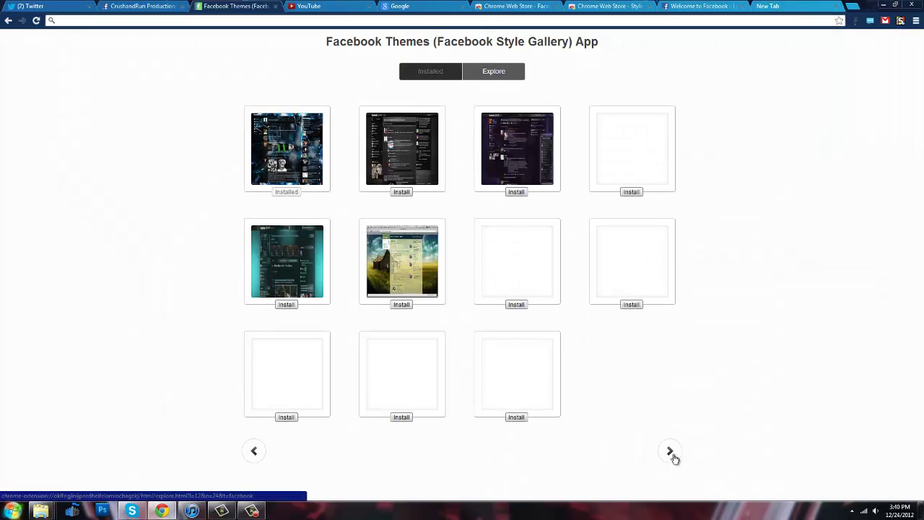
{"action": "left_click", "coordinate": [254, 452]}
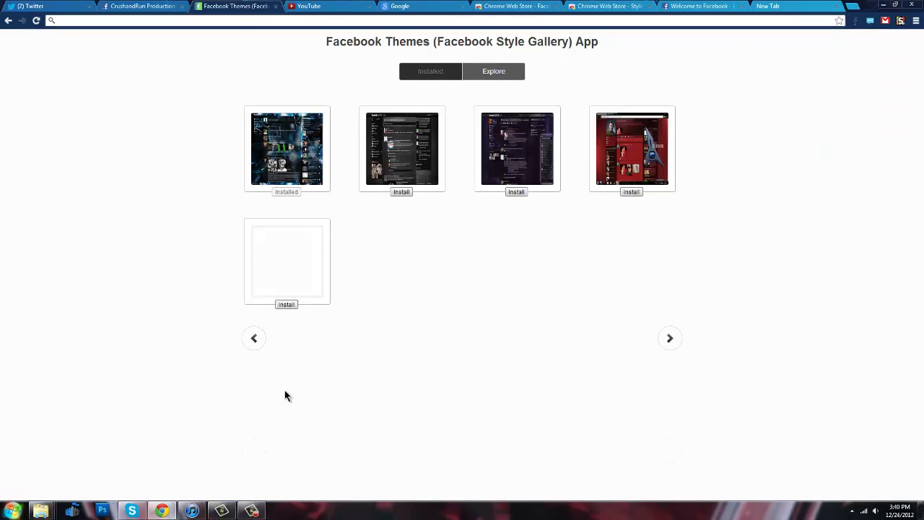
{"action": "left_click", "coordinate": [430, 70]}
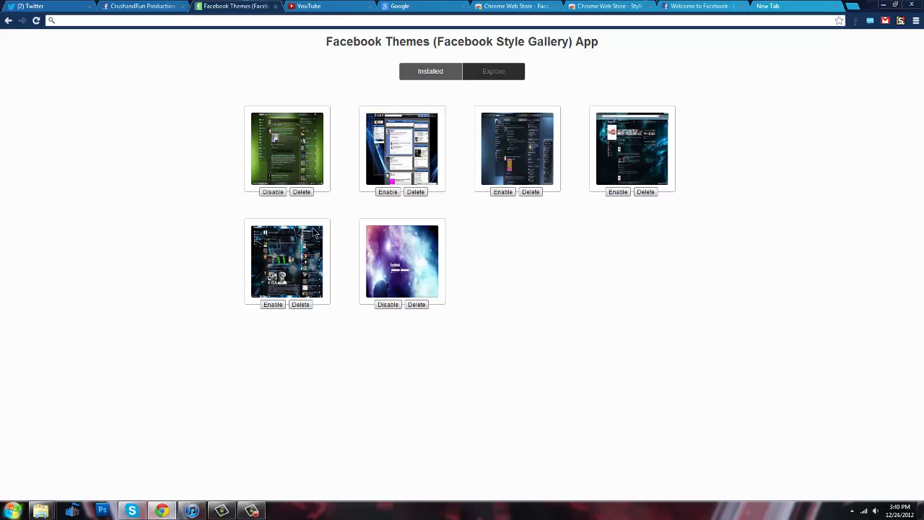
Replace the enabled green theme with the dark blue striped theme and check it on the Facebook page.
{"action": "left_click", "coordinate": [273, 192]}
{"action": "left_click", "coordinate": [503, 193]}
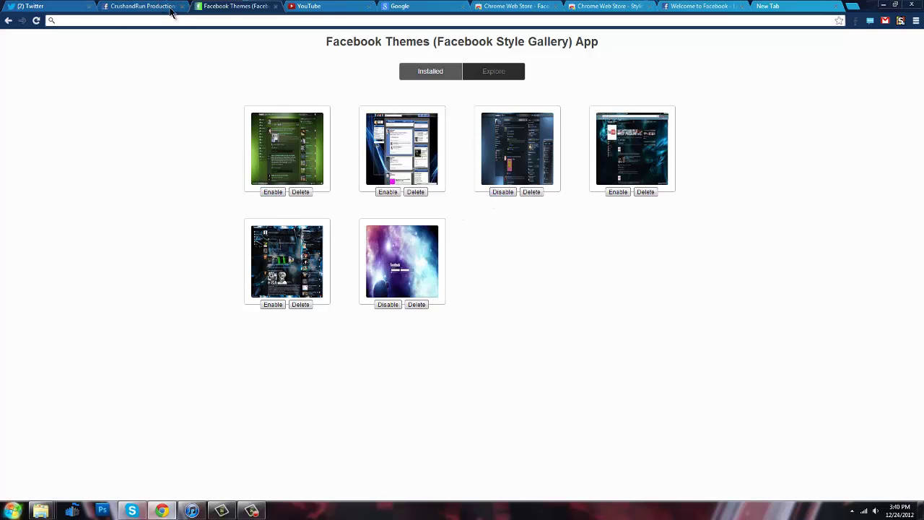
{"action": "left_click", "coordinate": [141, 6]}
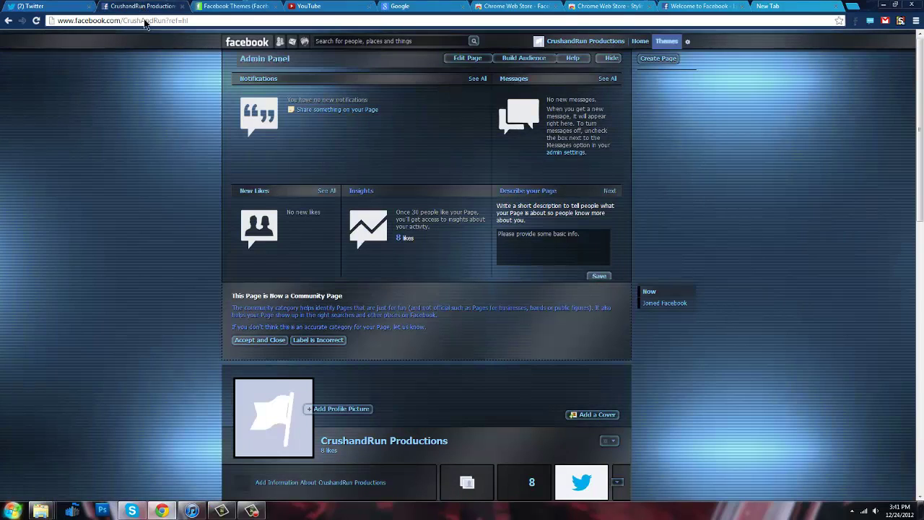
Enable both the teal dragon theme and the black-and-blue abstract theme, and review them on the Facebook page.
{"action": "left_click", "coordinate": [235, 6]}
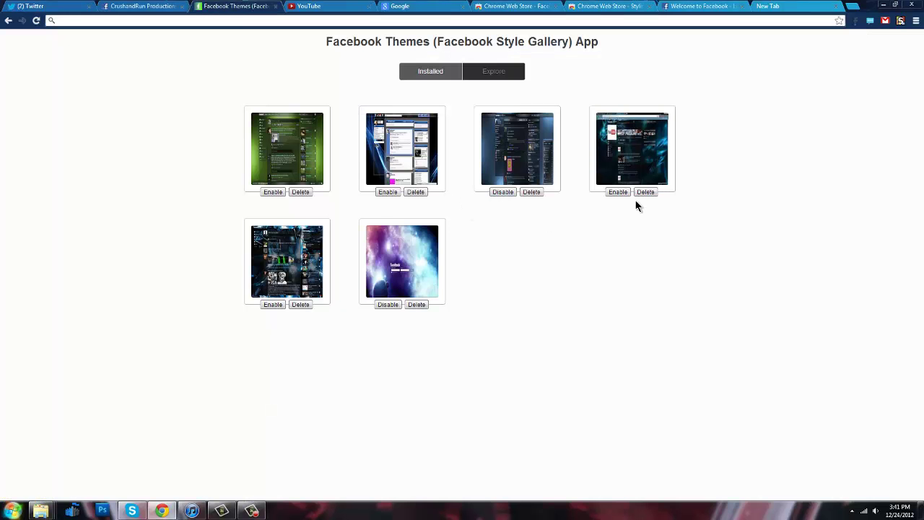
{"action": "left_click", "coordinate": [618, 192]}
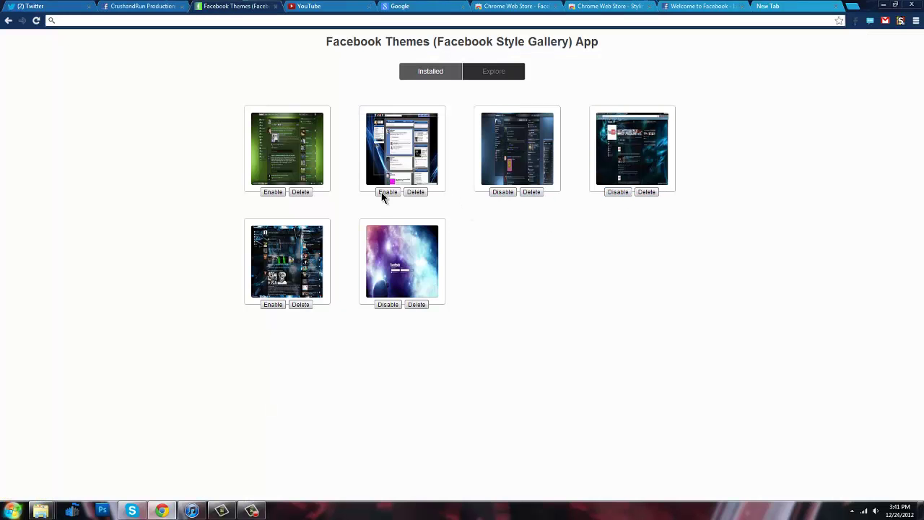
{"action": "left_click", "coordinate": [273, 305]}
{"action": "left_click", "coordinate": [141, 6]}
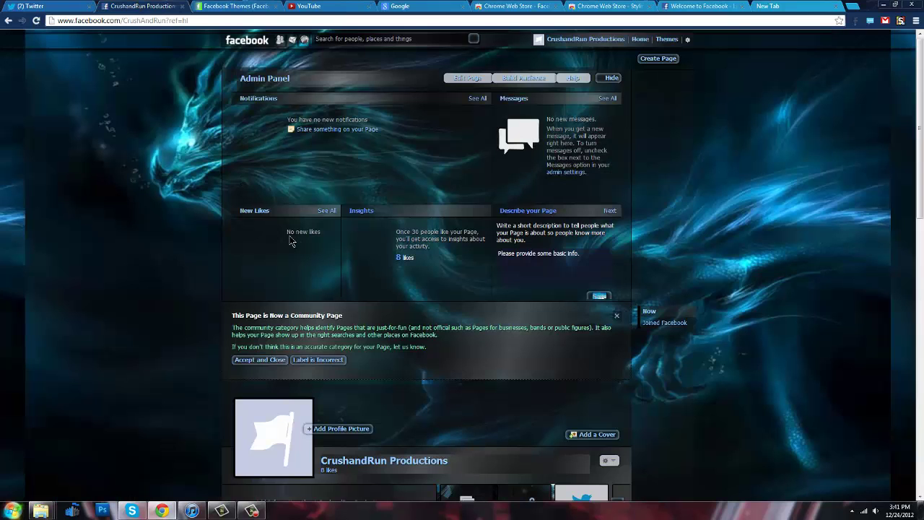
{"action": "scroll", "coordinate": [340, 257], "scroll_direction": "down", "scroll_amount": 4}
{"action": "scroll", "coordinate": [339, 257], "scroll_direction": "up", "scroll_amount": 4}
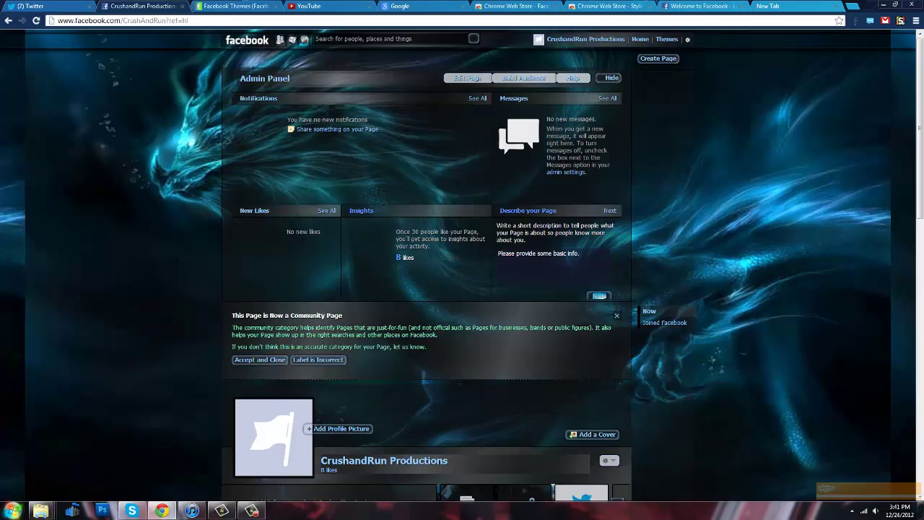
Disable the teal dragon theme and check the Facebook page.
{"action": "left_click", "coordinate": [231, 6]}
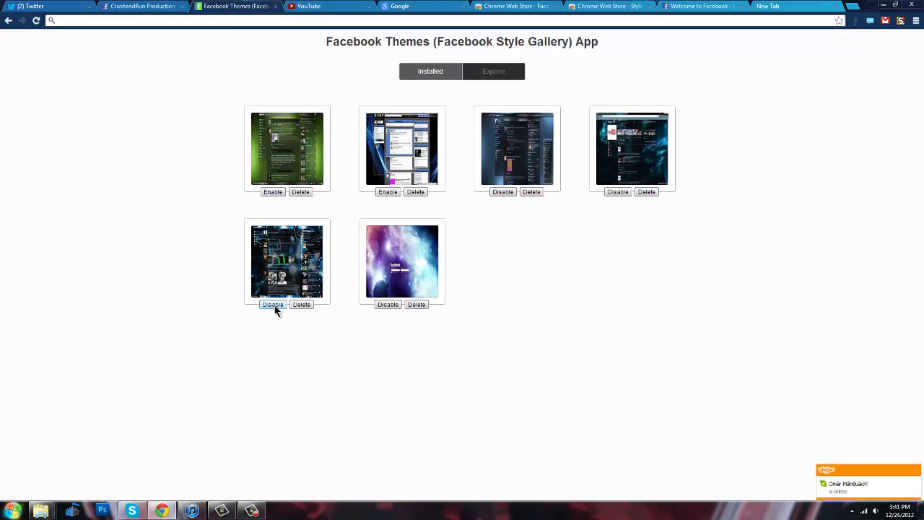
{"action": "left_click", "coordinate": [619, 192]}
{"action": "left_click", "coordinate": [141, 6]}
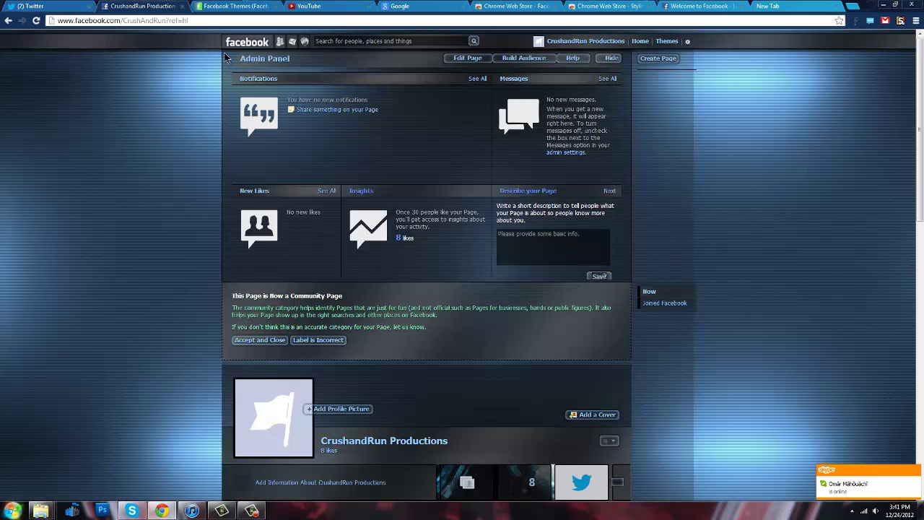
Disable the dark blue striped theme and examine the Facebook page with only the black-and-blue abstract theme.
{"action": "left_click", "coordinate": [238, 6]}
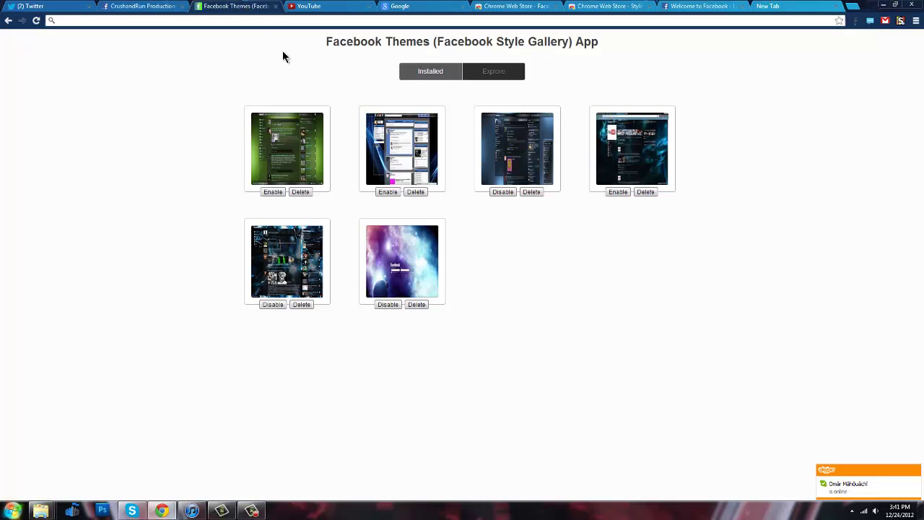
{"action": "left_click", "coordinate": [502, 192]}
{"action": "left_click", "coordinate": [126, 7]}
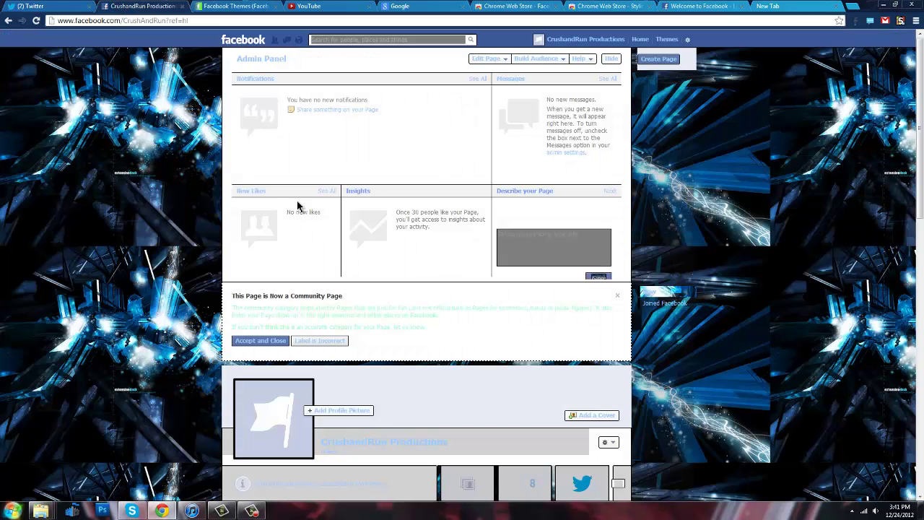
{"action": "scroll", "coordinate": [780, 298], "scroll_direction": "down", "scroll_amount": 5}
{"action": "scroll", "coordinate": [780, 298], "scroll_direction": "up", "scroll_amount": 5}
{"action": "scroll", "coordinate": [584, 254], "scroll_direction": "down", "scroll_amount": 4}
{"action": "scroll", "coordinate": [479, 233], "scroll_direction": "up", "scroll_amount": 3}
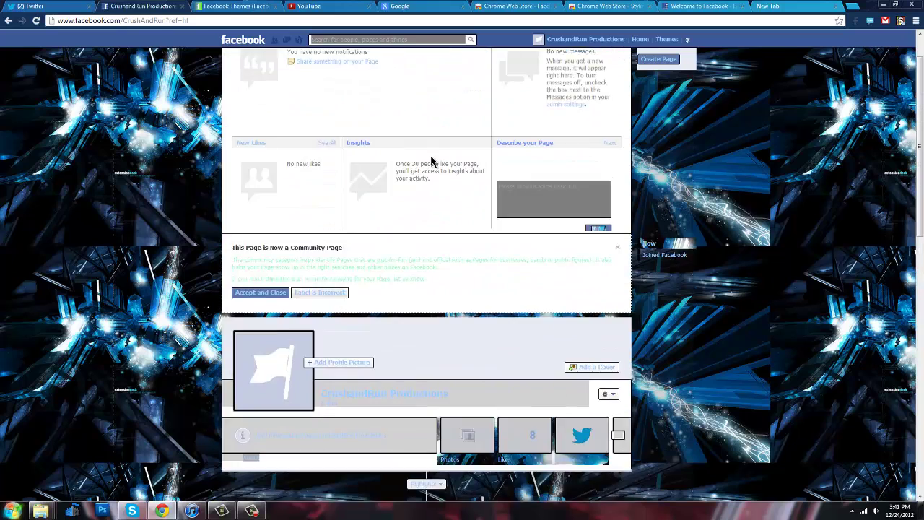
{"action": "scroll", "coordinate": [432, 160], "scroll_direction": "up", "scroll_amount": 1}
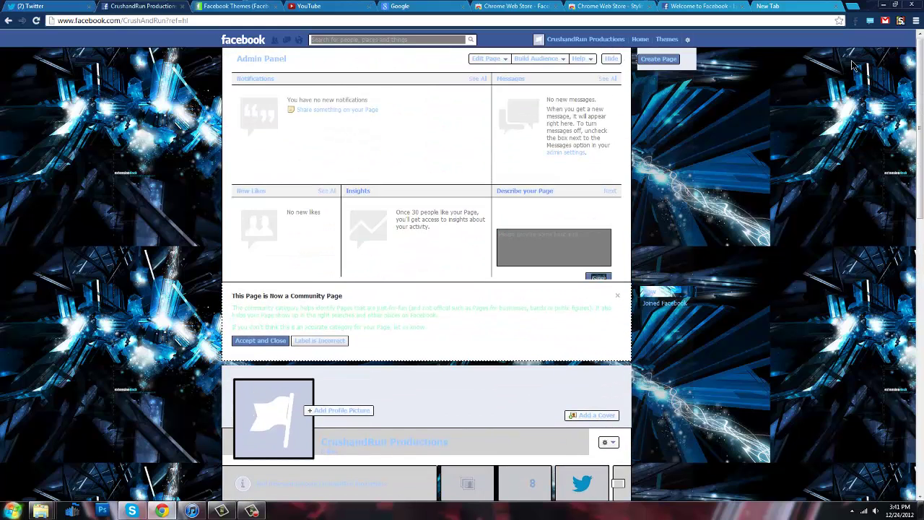
Disable the black-and-blue abstract theme and view the Facebook login page with its space theme.
{"action": "left_click", "coordinate": [221, 8]}
{"action": "left_click", "coordinate": [273, 305]}
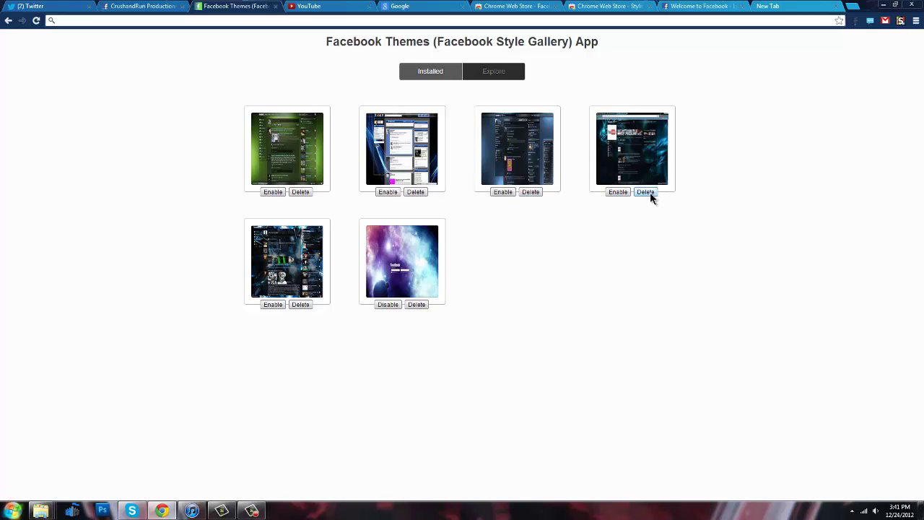
{"action": "left_click", "coordinate": [700, 6]}
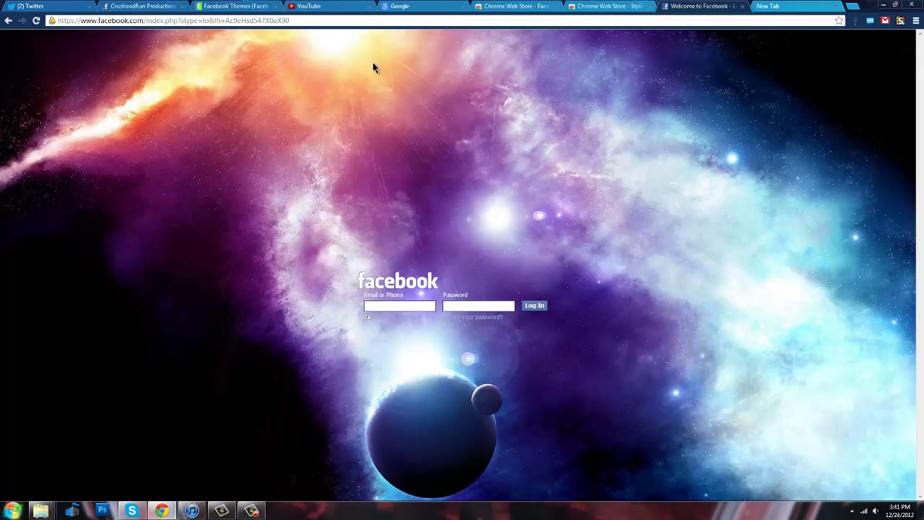
{"action": "left_click", "coordinate": [229, 6]}
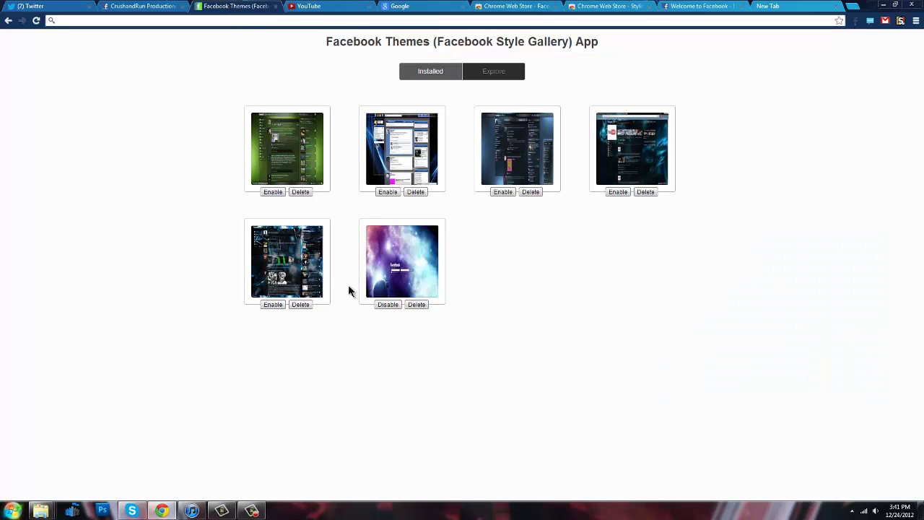
Enable the green theme and check it on the CrushandRun Productions page, returning to the Facebook login page.
{"action": "left_click", "coordinate": [273, 192]}
{"action": "left_click", "coordinate": [112, 6]}
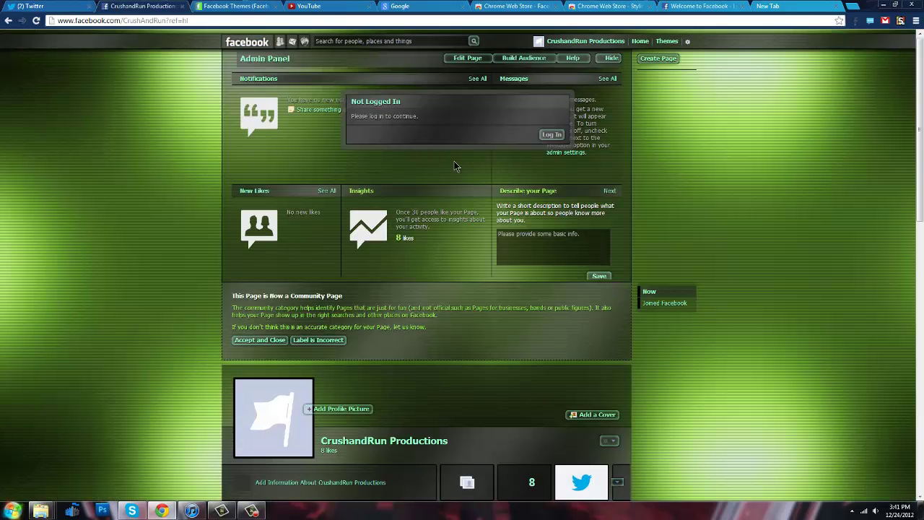
{"action": "left_click", "coordinate": [699, 7]}
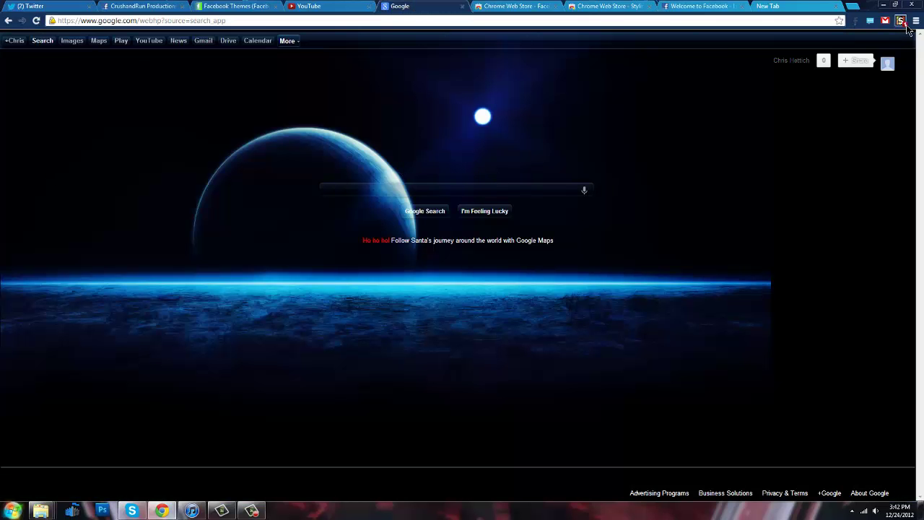
Open the Google themes on userstyles.org through the Stylish extension, view page 100, and return to the Google homepage.
{"action": "left_click", "coordinate": [900, 20]}
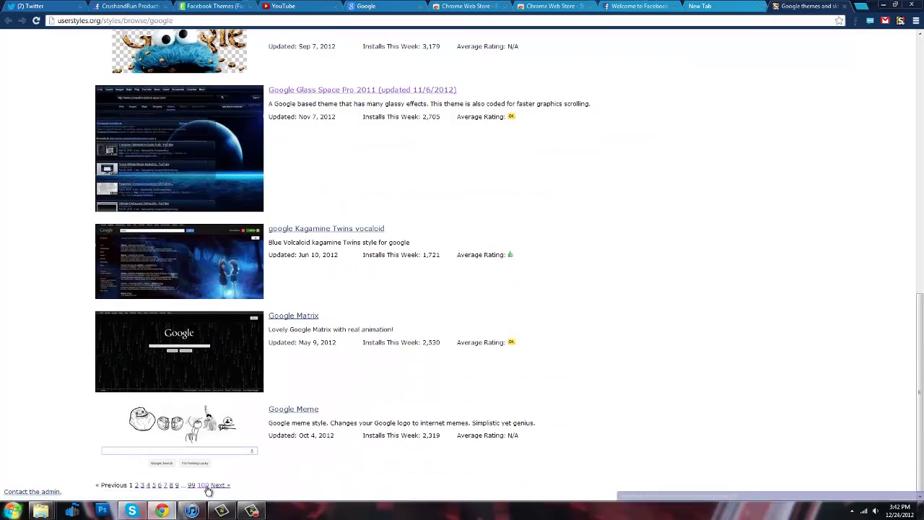
{"action": "left_click", "coordinate": [203, 485]}
{"action": "scroll", "coordinate": [354, 303], "scroll_direction": "down", "scroll_amount": 5}
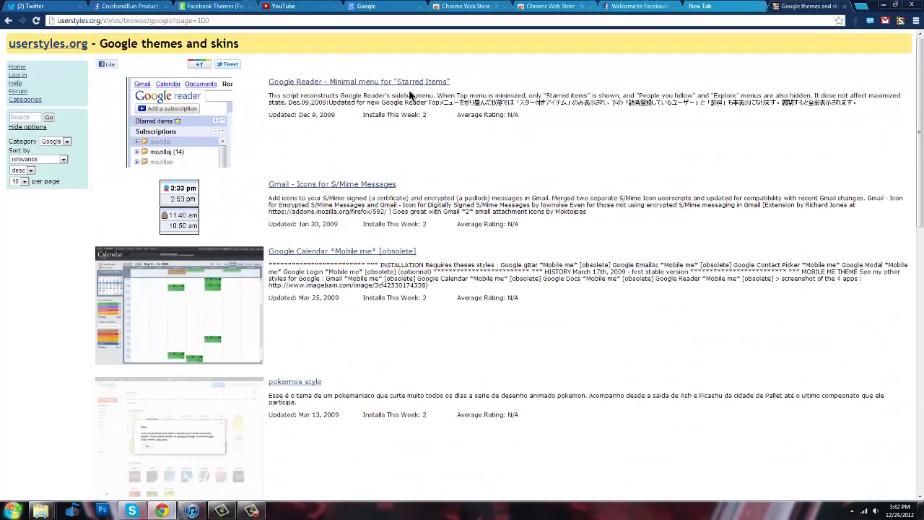
{"action": "left_click", "coordinate": [848, 6]}
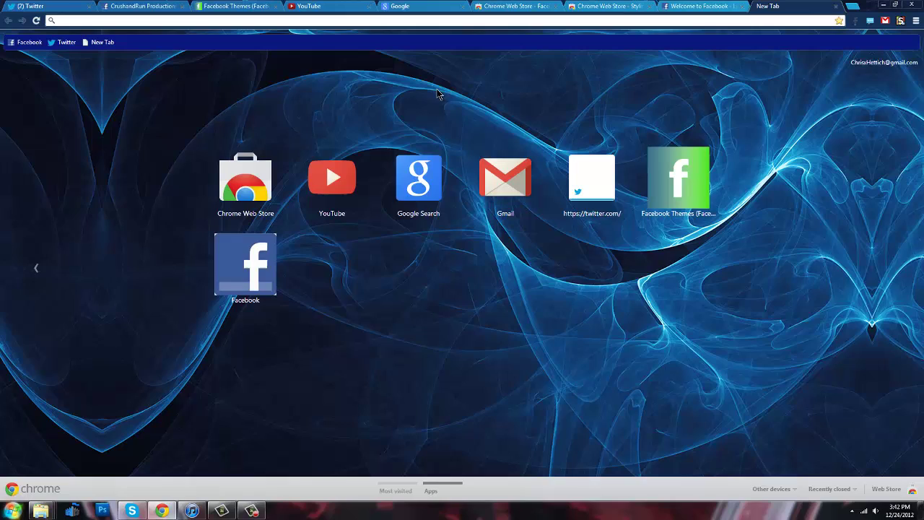
{"action": "left_click", "coordinate": [404, 7]}
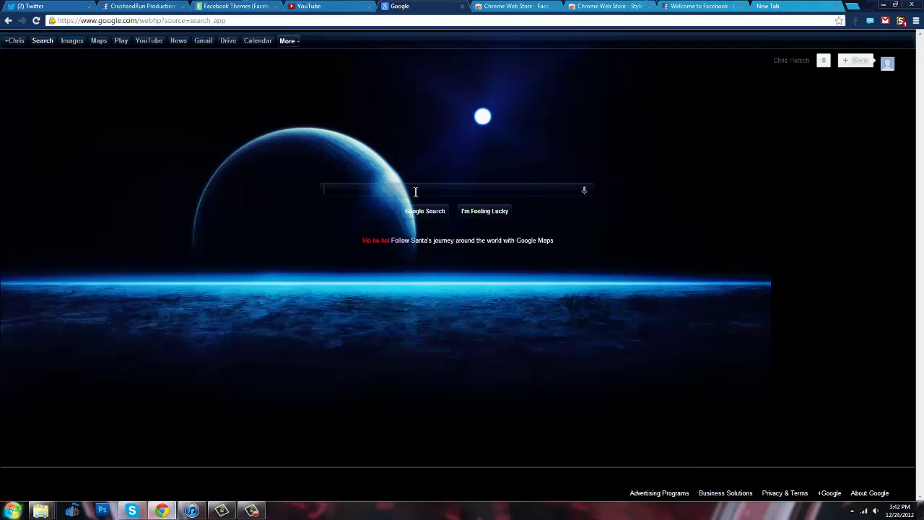
Search Google for "thereleasehold" to view the results page with the space theme.
{"action": "type", "text": "therelease"}
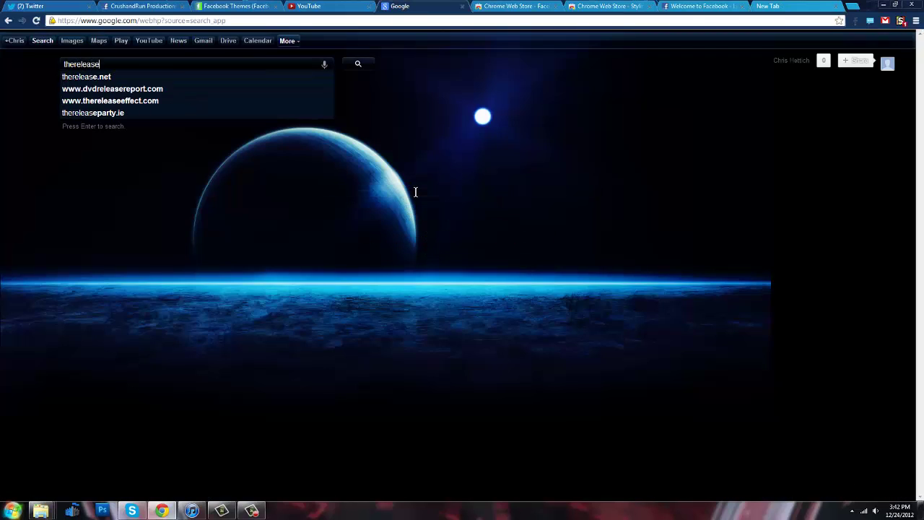
{"action": "type", "text": "hold"}
{"action": "key", "text": "Return"}
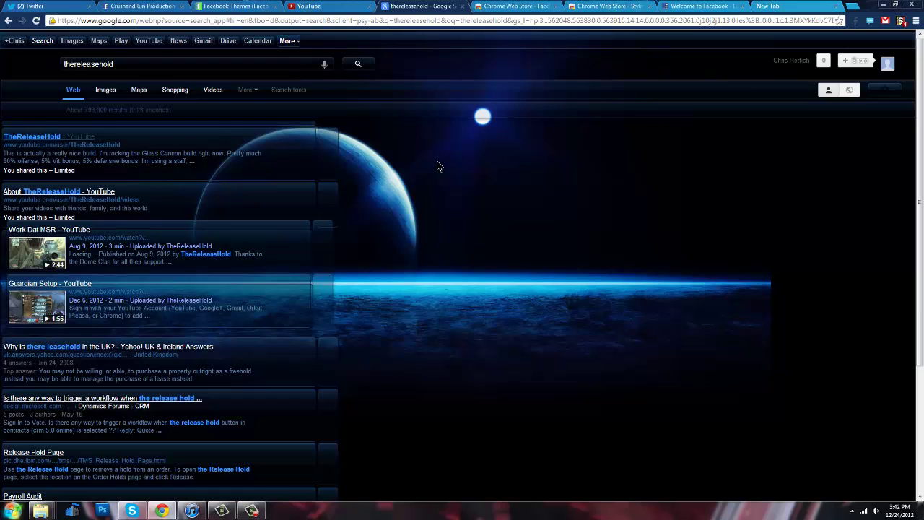
Open the "Cliffside Fractal W/Friends Ep.1" video from the YouTube channel's uploads and pause it to view the dark theme.
{"action": "left_click", "coordinate": [334, 8]}
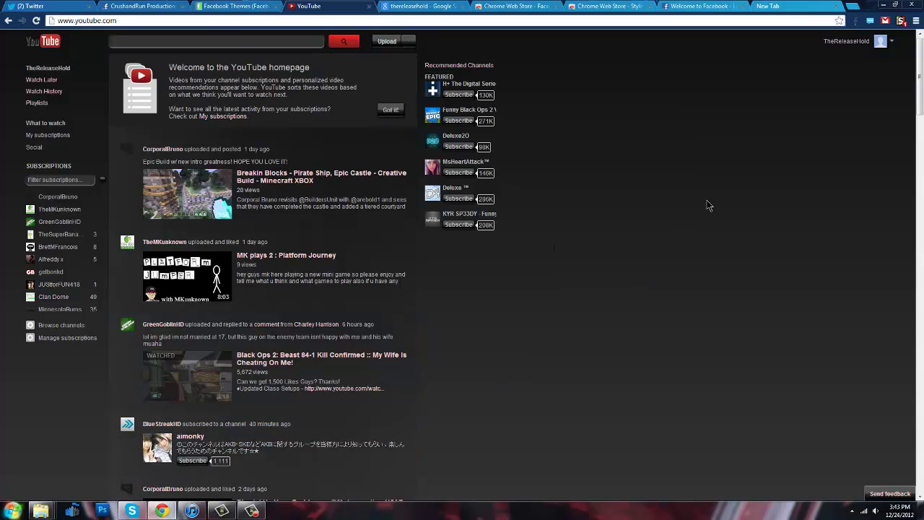
{"action": "left_click", "coordinate": [850, 43]}
{"action": "left_click", "coordinate": [845, 63]}
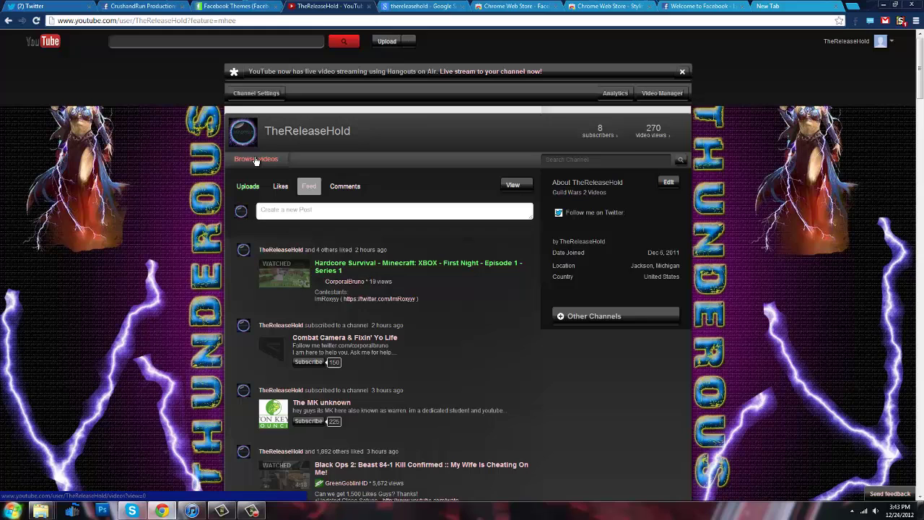
{"action": "left_click", "coordinate": [248, 186]}
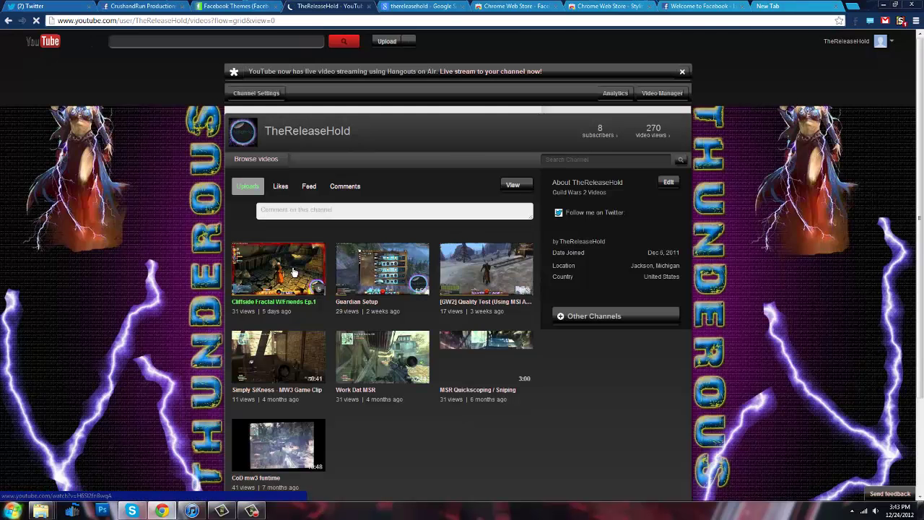
{"action": "left_click", "coordinate": [294, 272]}
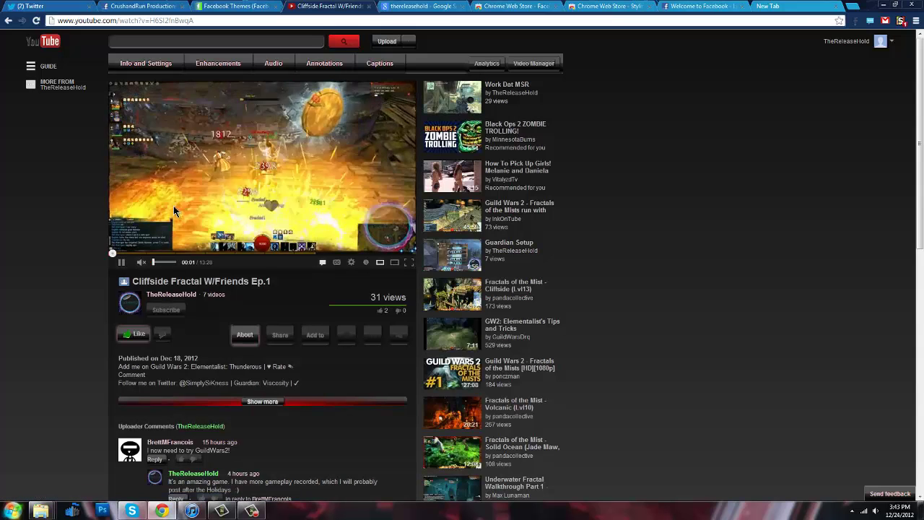
{"action": "left_click", "coordinate": [261, 99]}
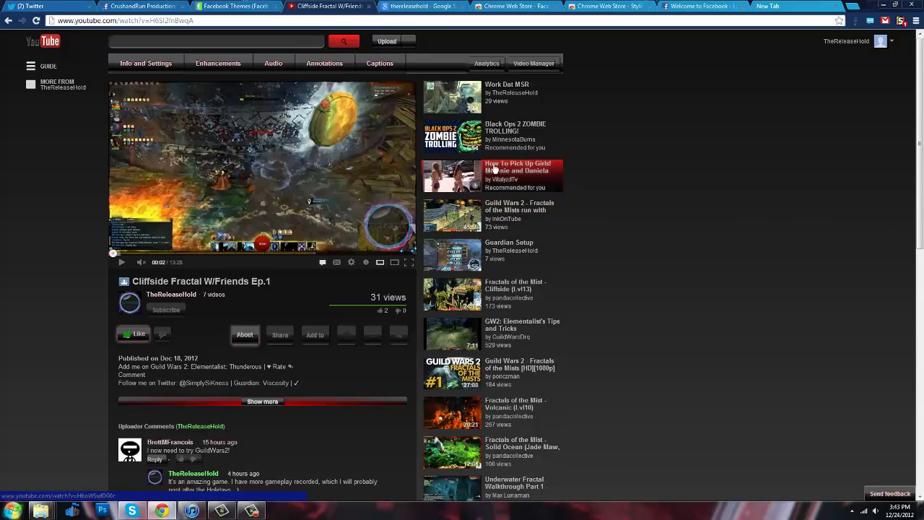
View the Facebook Themes (Facebook Style Gallery) app listing in the Chrome Web Store, highlighting part of its title.
{"action": "left_click", "coordinate": [517, 7]}
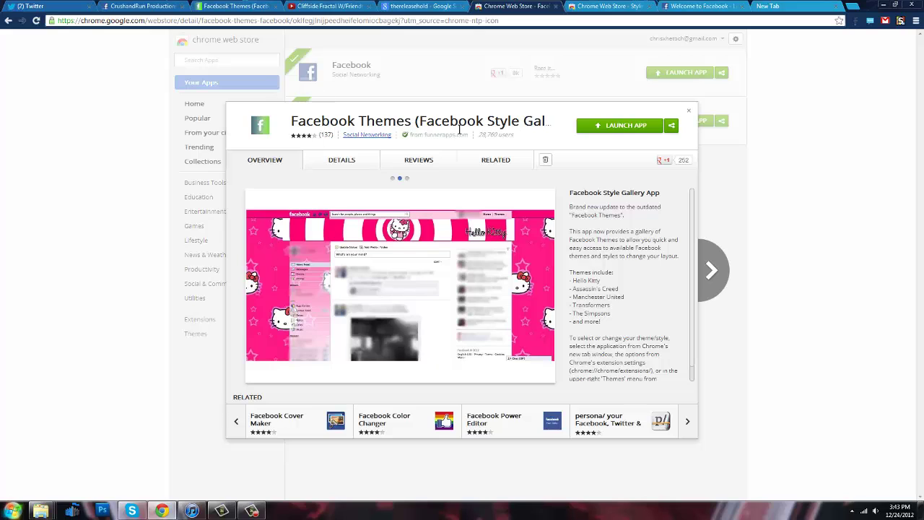
{"action": "left_click_drag", "start_coordinate": [293, 121], "coordinate": [397, 121]}
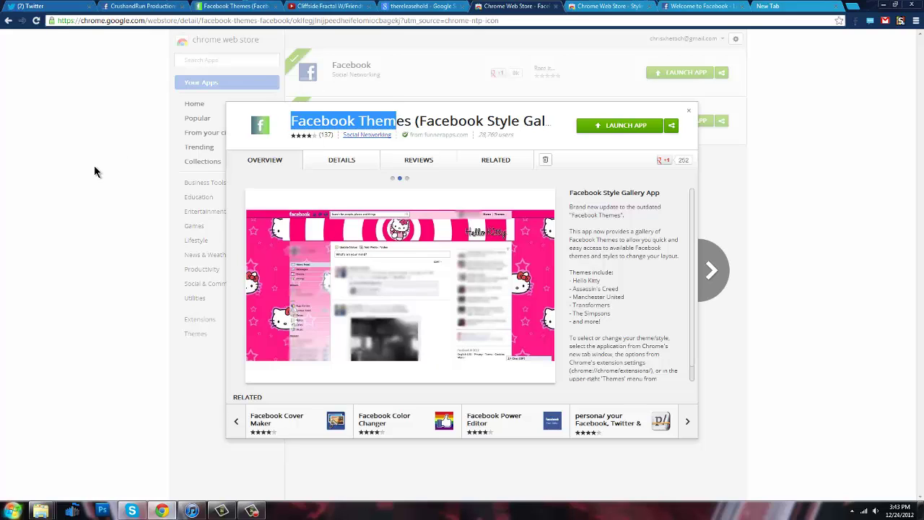
{"action": "left_click", "coordinate": [524, 131]}
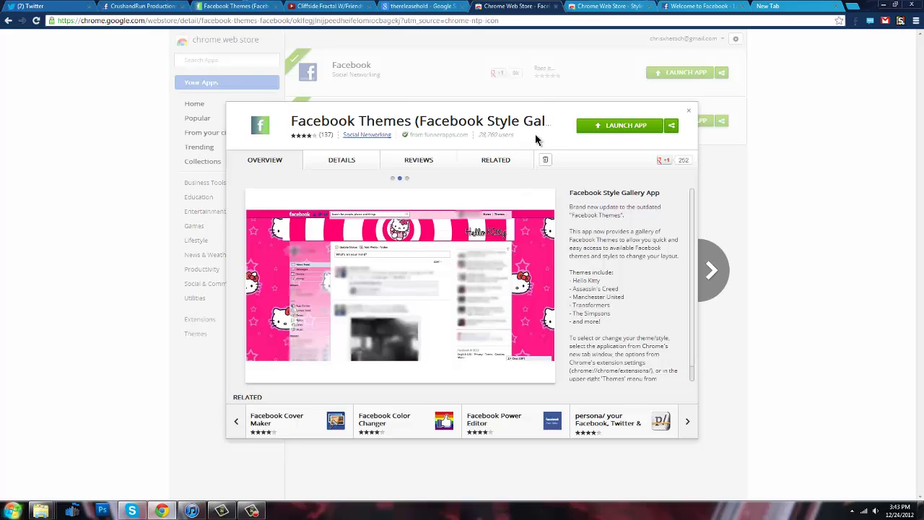
View the related apps in the Stylish Themes listing in the Chrome Web Store and close the listing.
{"action": "left_click", "coordinate": [589, 8]}
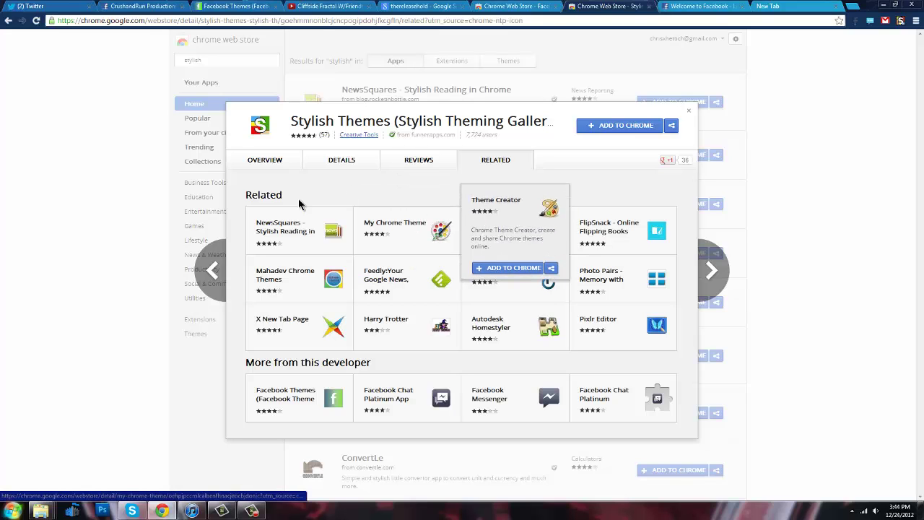
{"action": "mouse_move", "coordinate": [388, 230]}
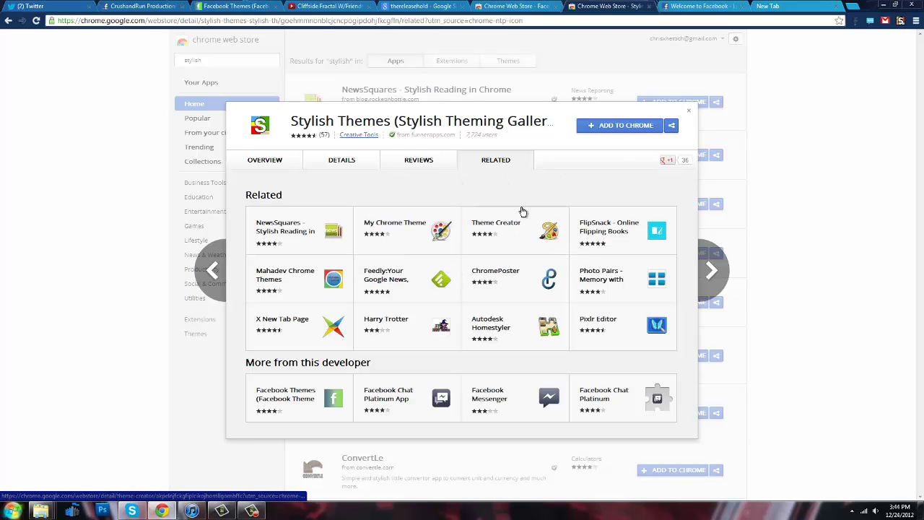
{"action": "left_click", "coordinate": [688, 112]}
View the Twitter home page with its custom background and the themed New Tab page.
{"action": "left_click", "coordinate": [70, 12]}
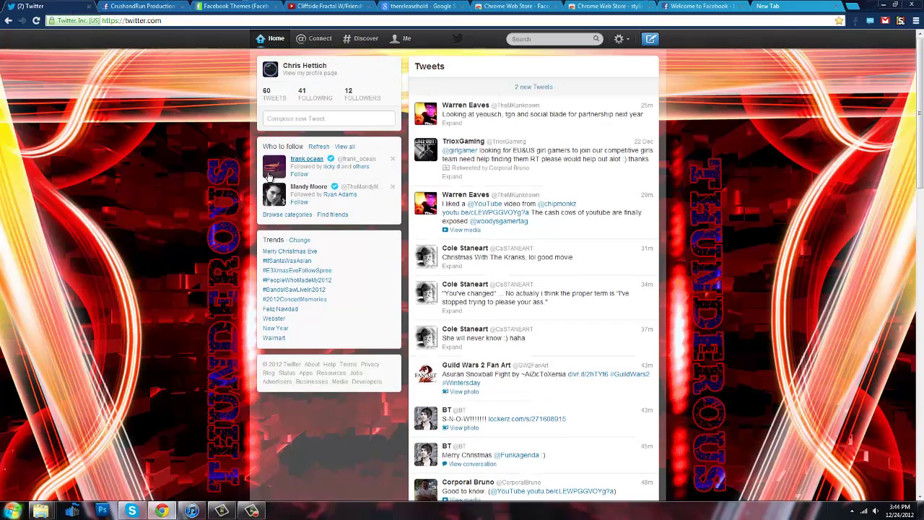
{"action": "left_click", "coordinate": [525, 7]}
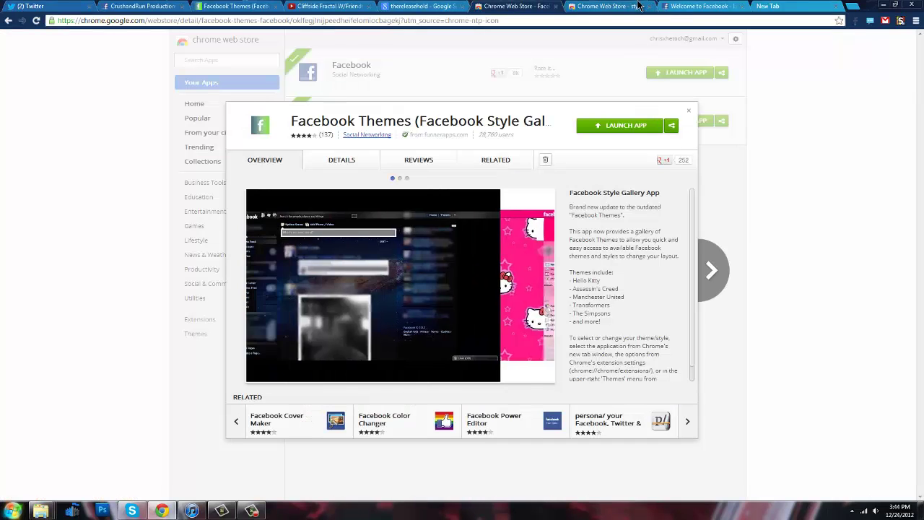
{"action": "left_click", "coordinate": [610, 7]}
{"action": "left_click", "coordinate": [705, 6]}
{"action": "left_click", "coordinate": [771, 6]}
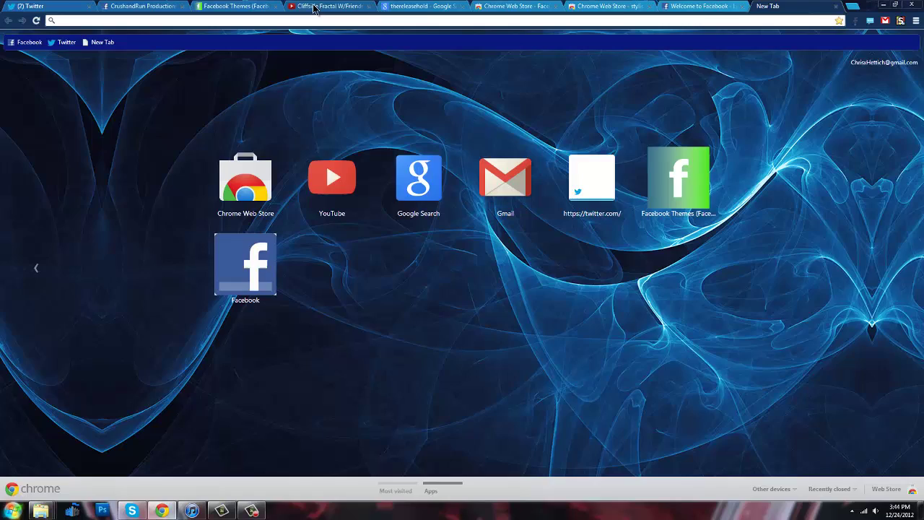
Find more YouTube styles through the Stylish extension and open page 2 of the YouTube themes on userstyles.org.
{"action": "left_click", "coordinate": [321, 7]}
{"action": "left_click", "coordinate": [901, 23]}
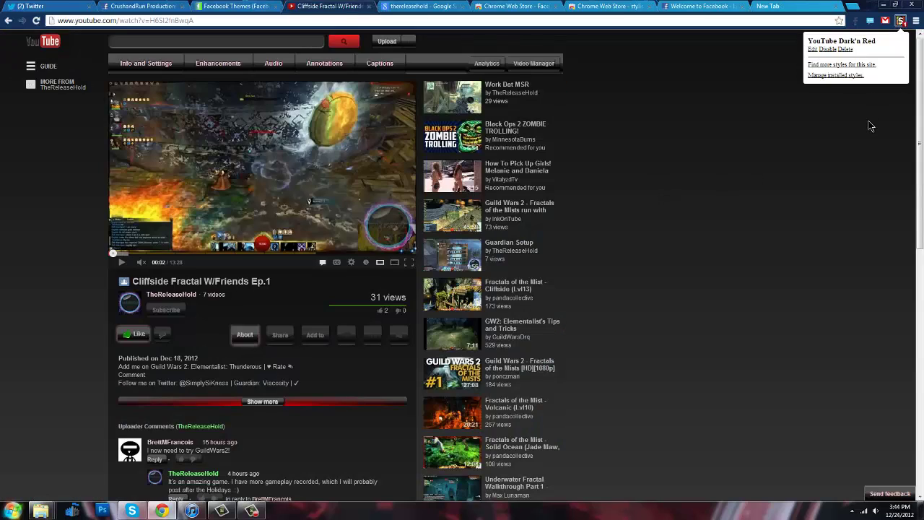
{"action": "left_click", "coordinate": [838, 66]}
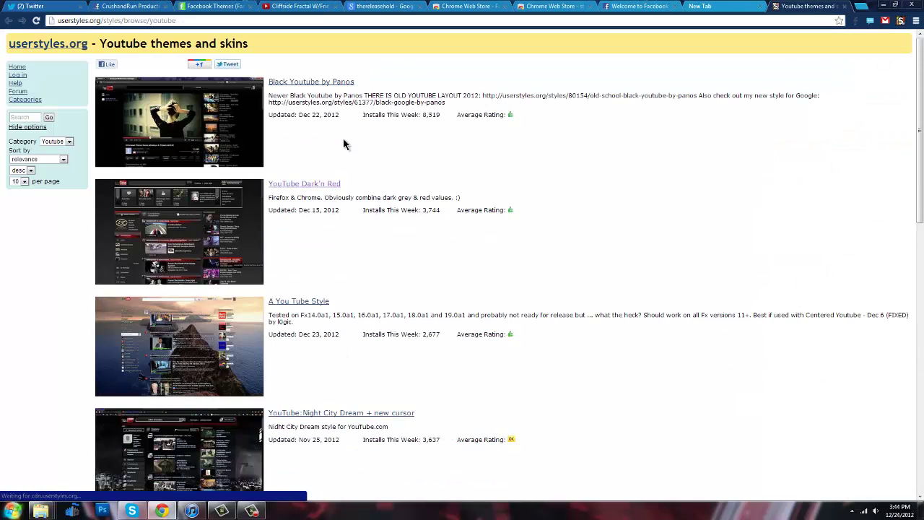
{"action": "scroll", "coordinate": [344, 166], "scroll_direction": "down", "scroll_amount": 10}
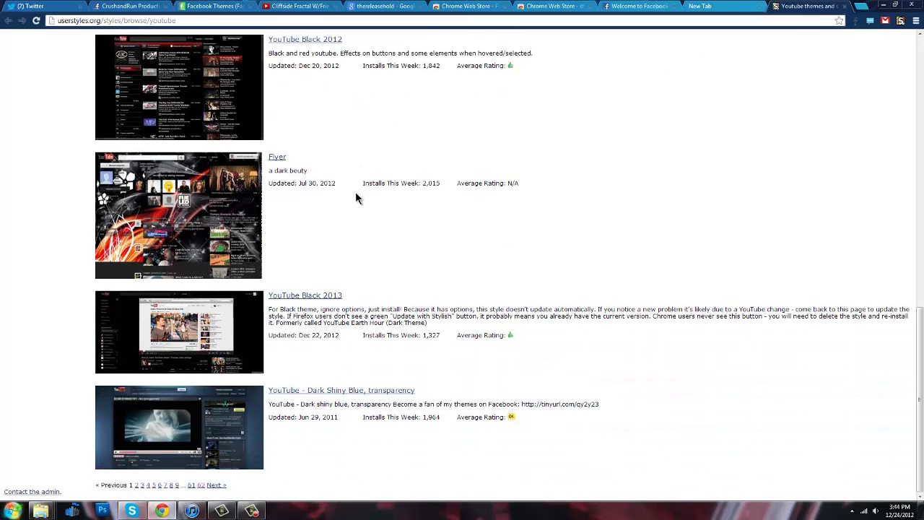
{"action": "left_click", "coordinate": [137, 485]}
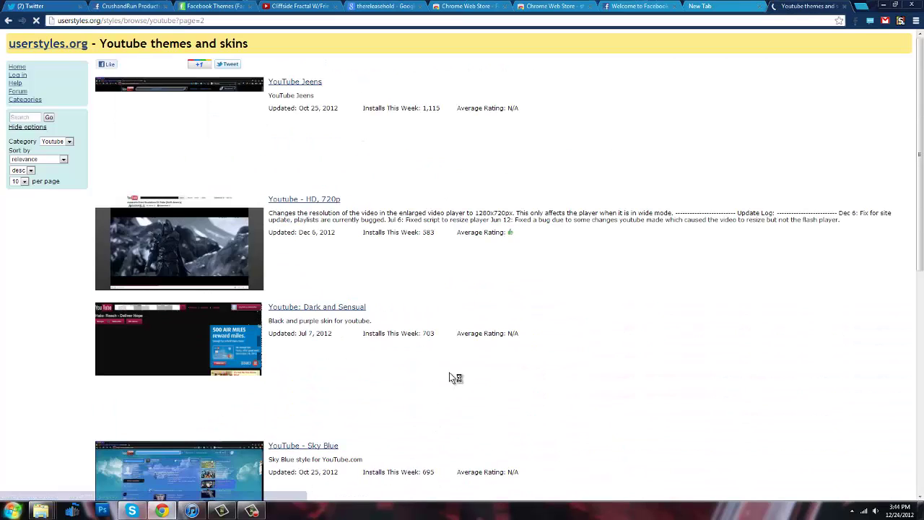
Examine the YouTube themes listed on page 2, declining the incoming Skype call.
{"action": "scroll", "coordinate": [396, 322], "scroll_direction": "down", "scroll_amount": 3}
{"action": "scroll", "coordinate": [390, 323], "scroll_direction": "up", "scroll_amount": 2}
{"action": "scroll", "coordinate": [390, 323], "scroll_direction": "up", "scroll_amount": 1}
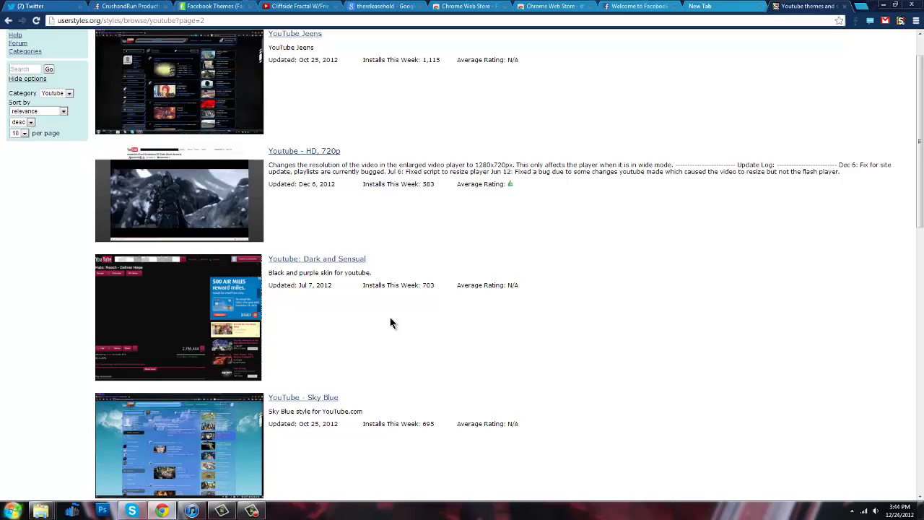
{"action": "scroll", "coordinate": [390, 322], "scroll_direction": "down", "scroll_amount": 6}
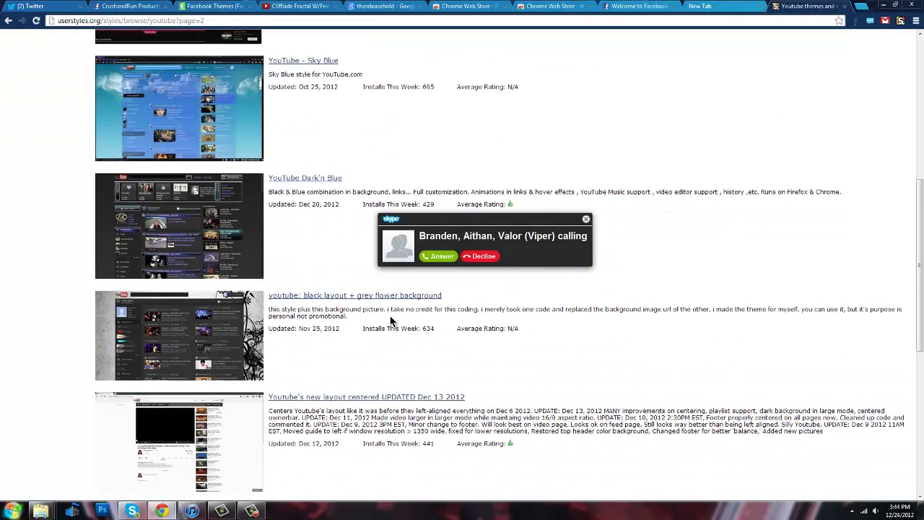
{"action": "scroll", "coordinate": [390, 322], "scroll_direction": "down", "scroll_amount": 3}
{"action": "left_click", "coordinate": [480, 265]}
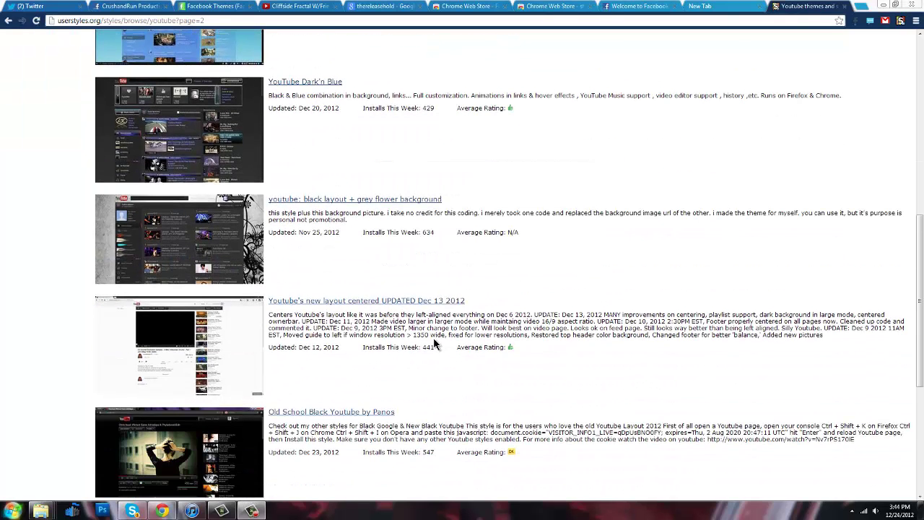
{"action": "scroll", "coordinate": [423, 357], "scroll_direction": "down", "scroll_amount": 6}
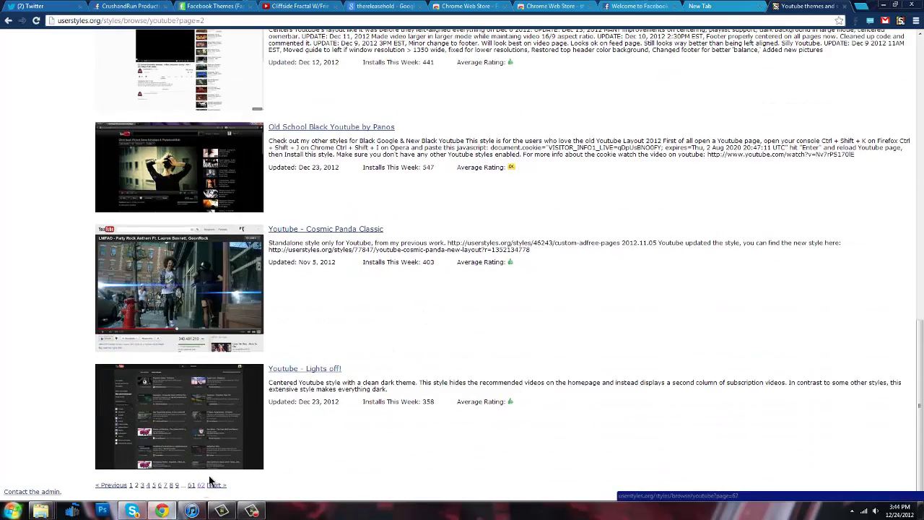
{"action": "scroll", "coordinate": [543, 362], "scroll_direction": "up", "scroll_amount": 5}
{"action": "scroll", "coordinate": [543, 361], "scroll_direction": "up", "scroll_amount": 11}
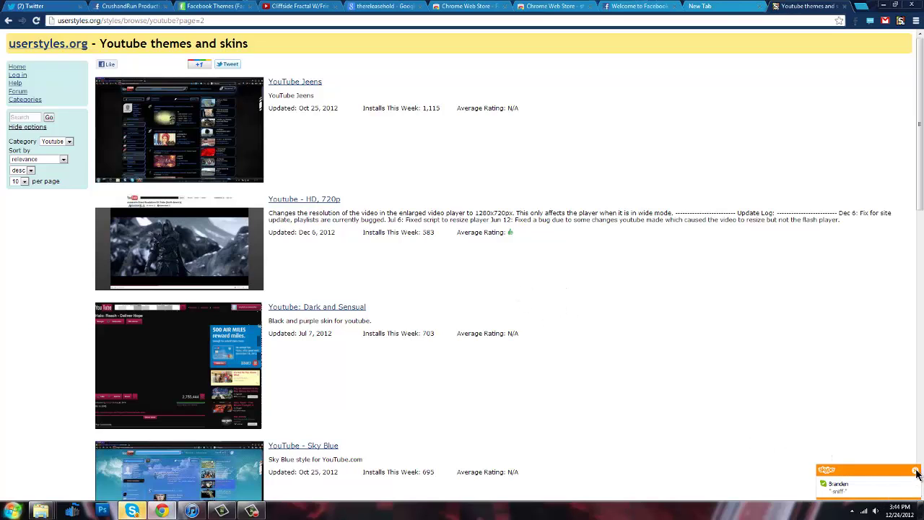
Dismiss the chat notification, switch to Skype, reply "busy" to the contact who sent messages, and minimize the Skype window.
{"action": "left_click", "coordinate": [916, 471]}
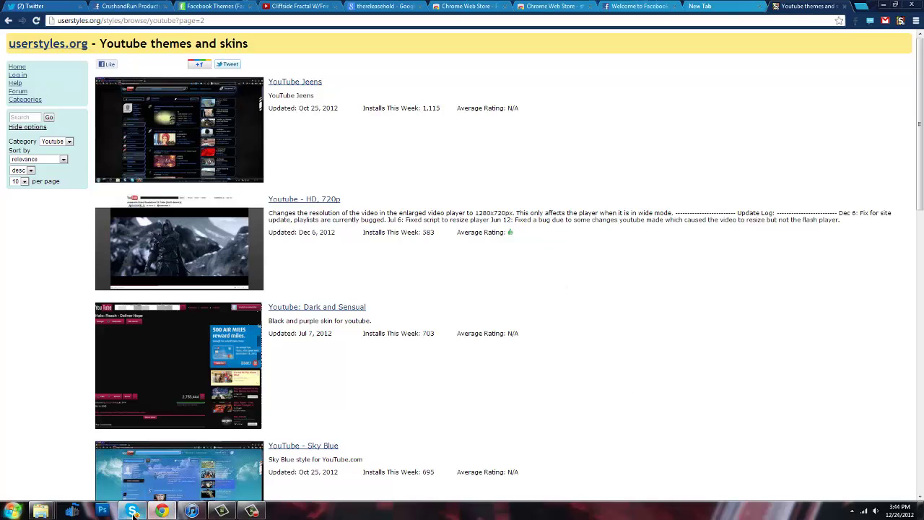
{"action": "left_click", "coordinate": [132, 511]}
{"action": "left_click", "coordinate": [432, 131]}
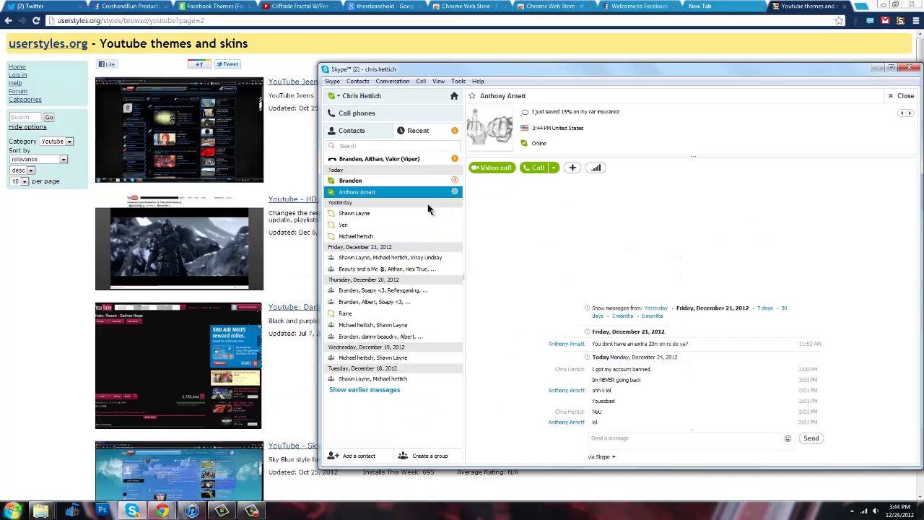
{"action": "left_click", "coordinate": [422, 182]}
{"action": "left_click", "coordinate": [651, 439]}
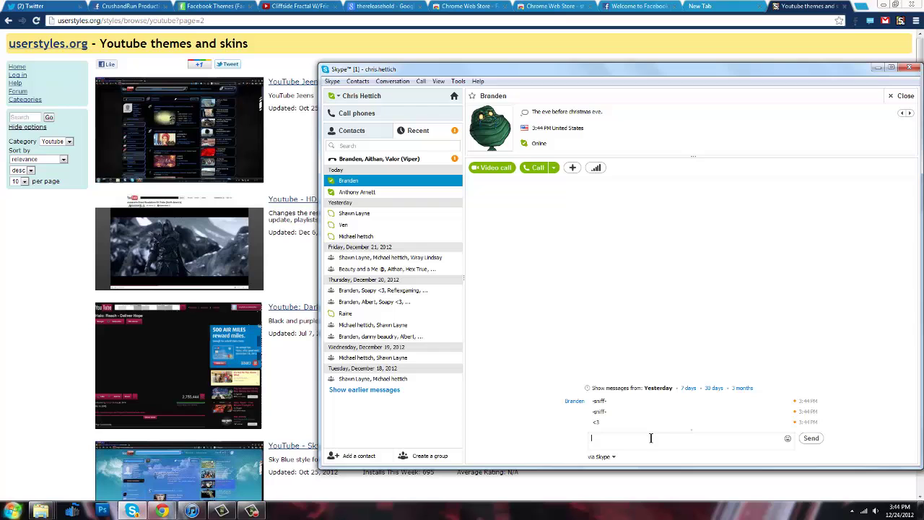
{"action": "type", "text": "busy"}
{"action": "key", "text": "Return"}
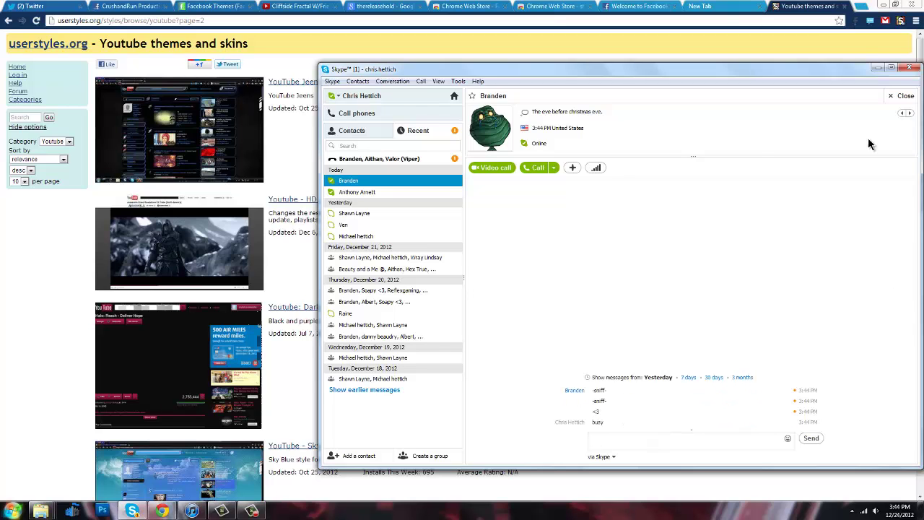
{"action": "left_click", "coordinate": [880, 67]}
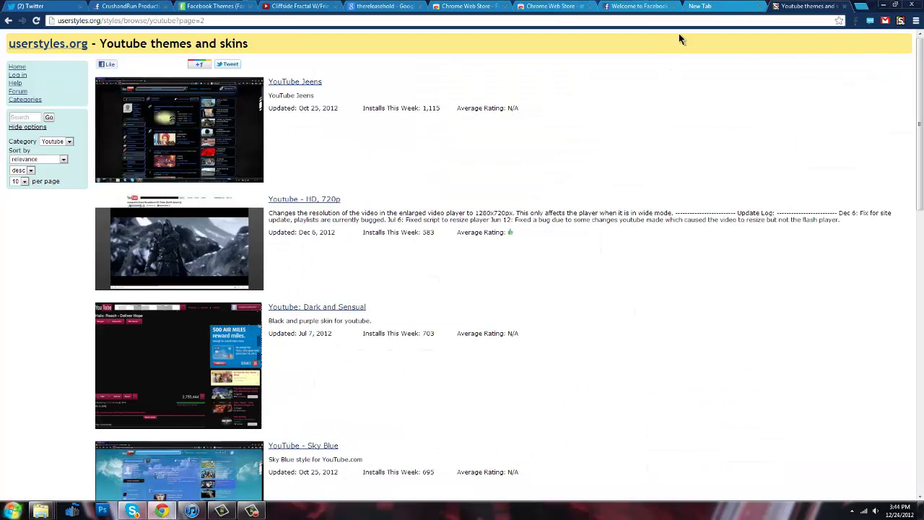
Look through the open theme-related pages, including the installed Facebook themes, and return to the "Cliffside Fractal W/Friends Ep.1" video page.
{"action": "left_click", "coordinate": [697, 7]}
{"action": "left_click", "coordinate": [469, 6]}
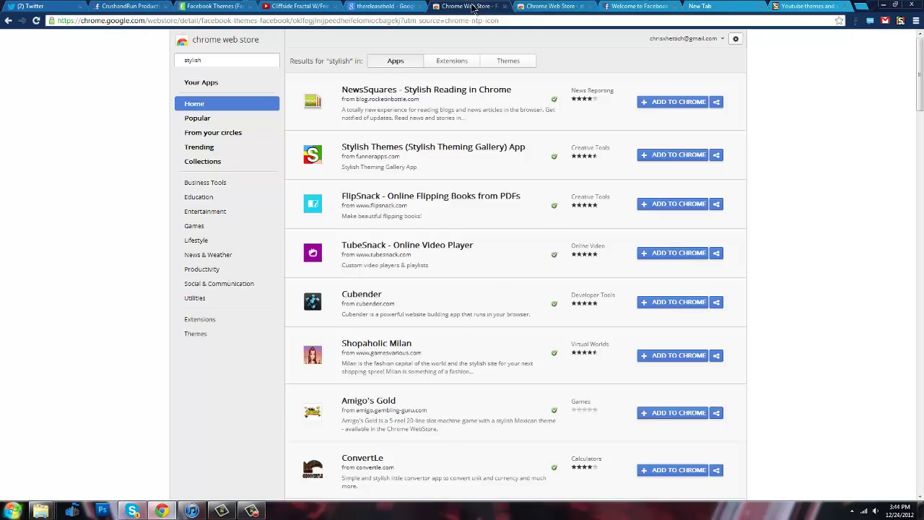
{"action": "left_click", "coordinate": [386, 7]}
{"action": "left_click", "coordinate": [300, 6]}
{"action": "left_click", "coordinate": [258, 6]}
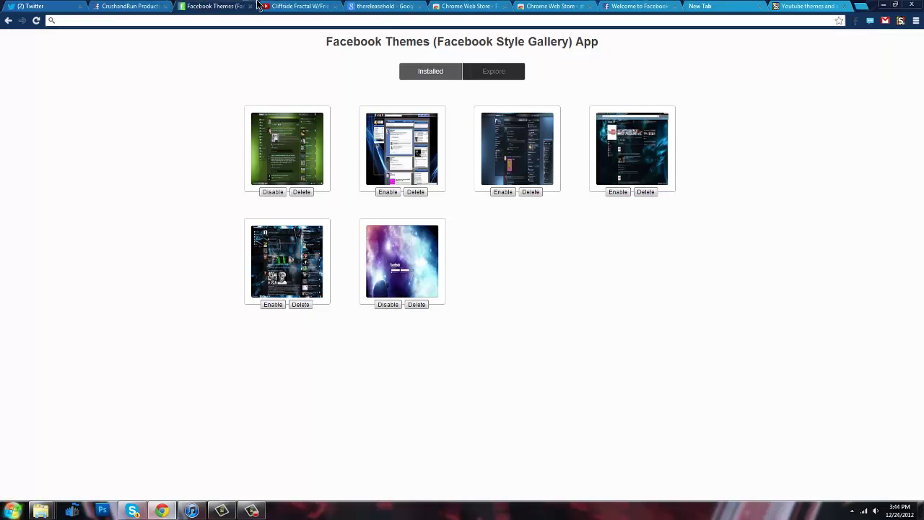
{"action": "left_click", "coordinate": [263, 6]}
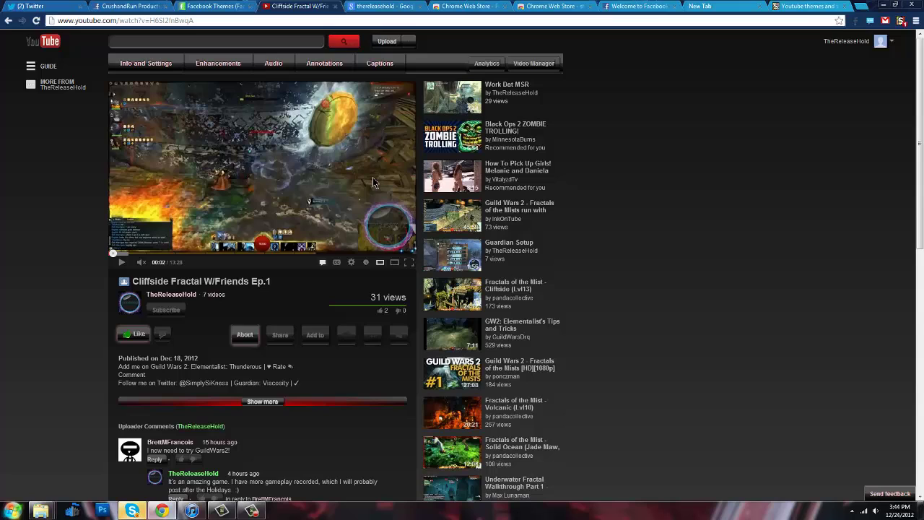